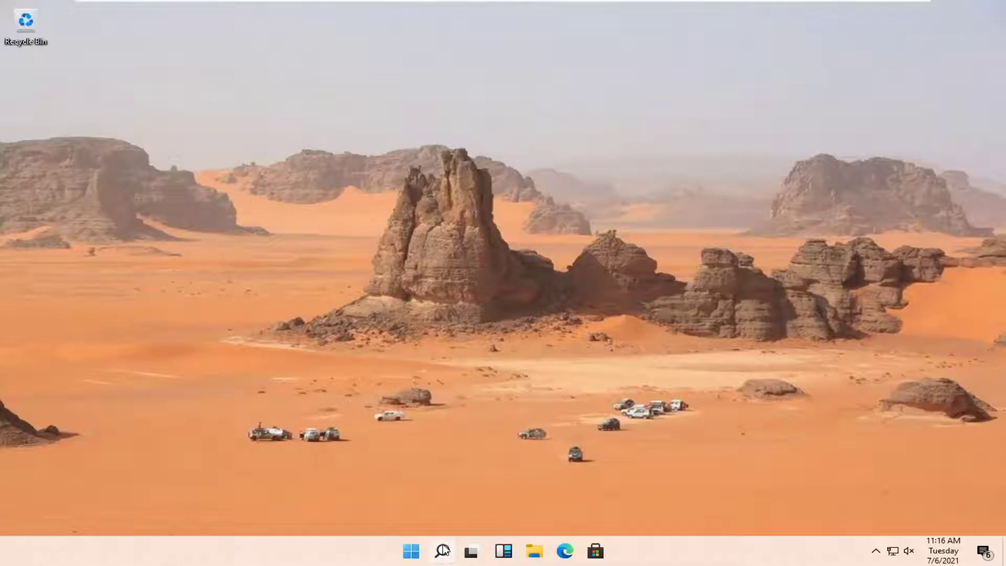
Search Windows for 'store' and open Microsoft Store from the results
click(443, 555)
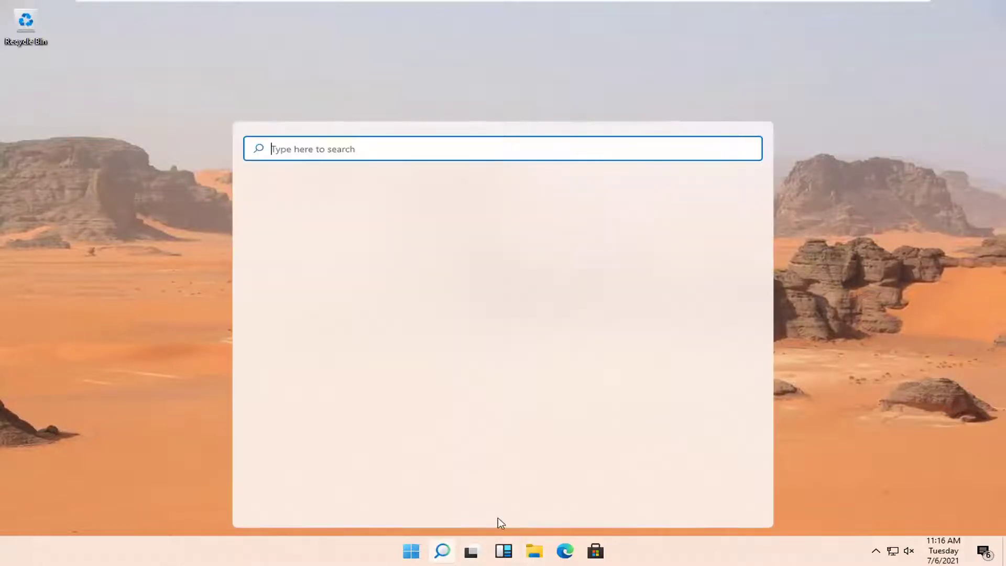
text(store)
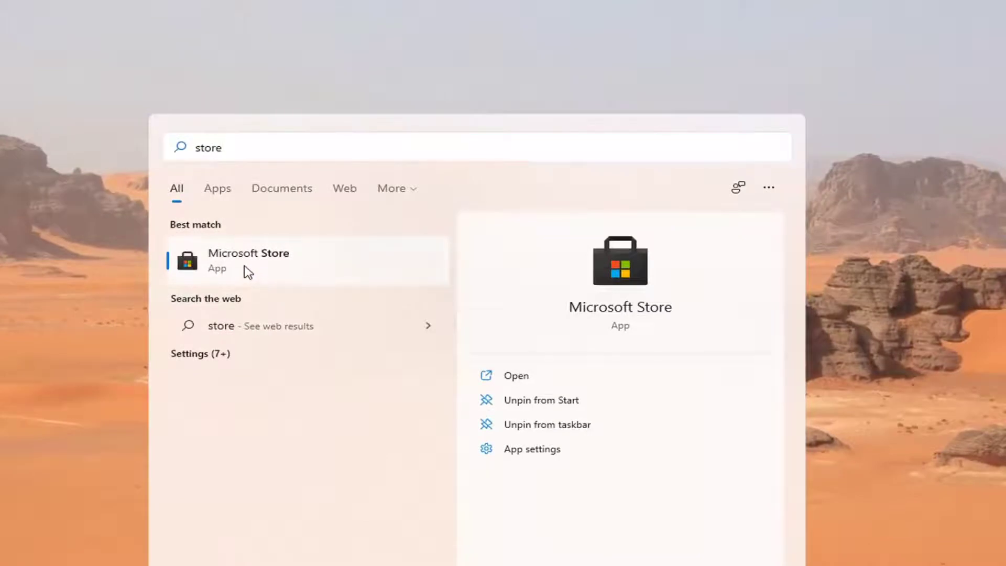
click(244, 267)
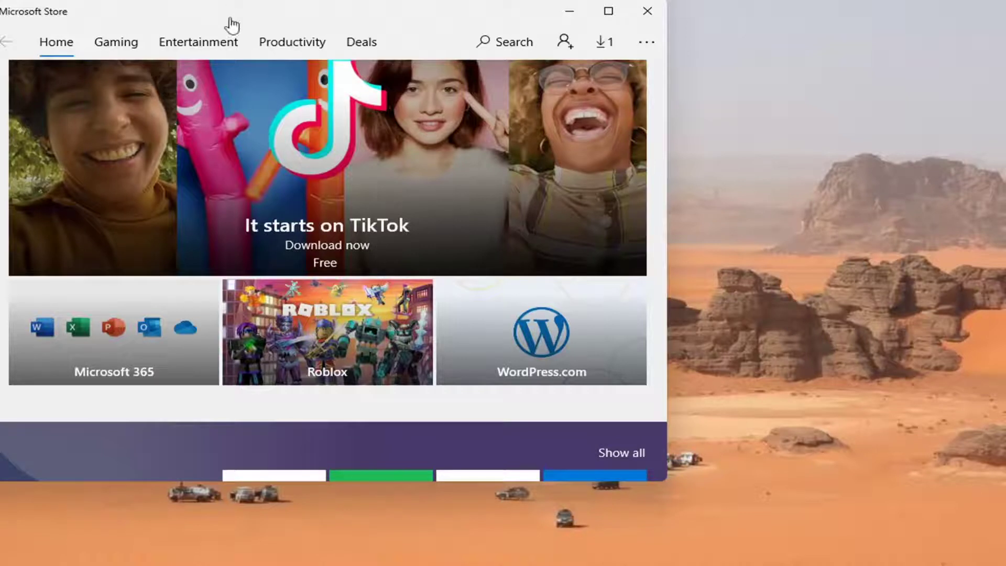
Centre the Store window, search 'netflix', and open the Netflix app page
drag(250, 26, 453, 53)
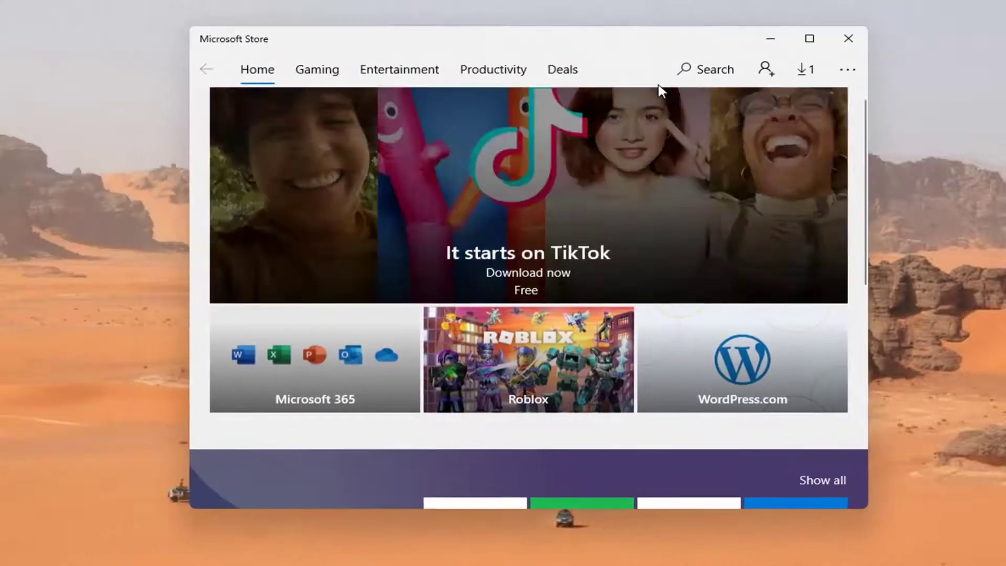
click(688, 78)
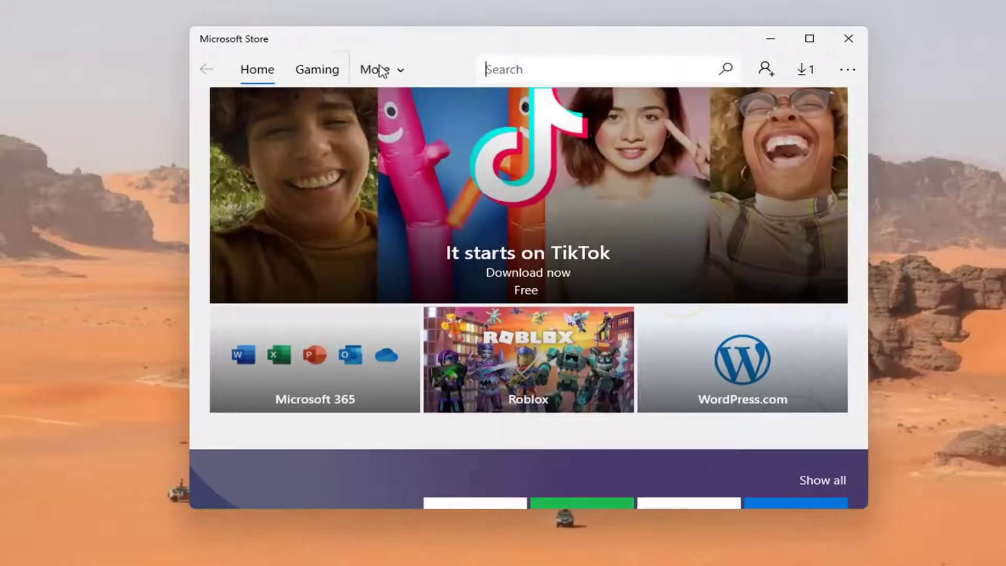
text(ne)
text(lix)
key(BackSpace)
key(BackSpace)
key(BackSpace)
text(lix)
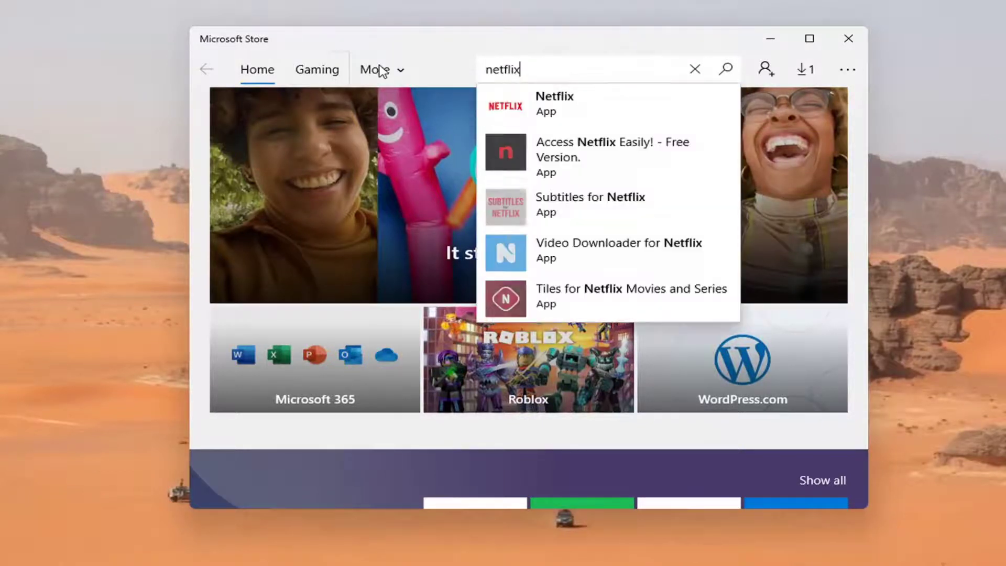
click(571, 119)
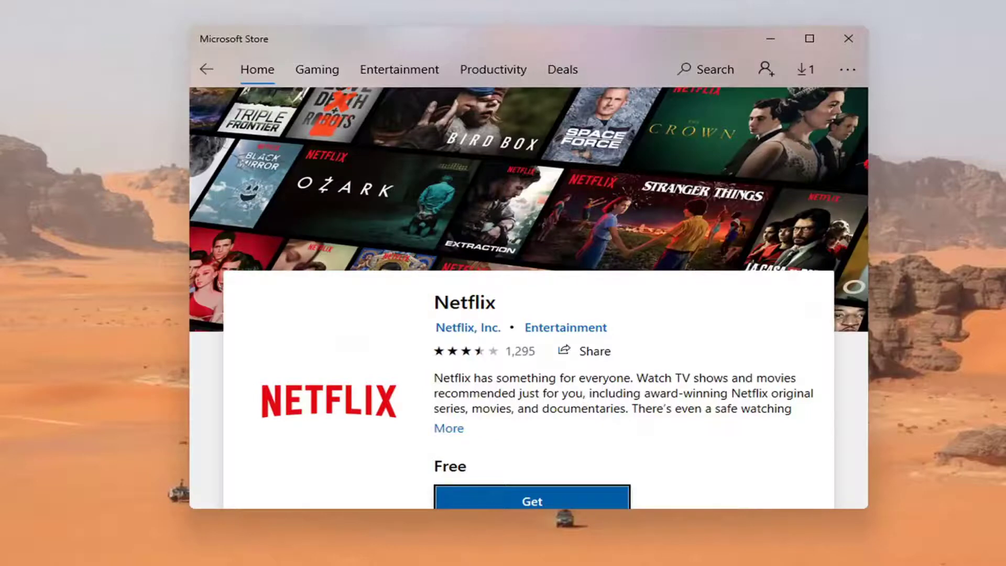
scroll(742, 393, down, 2)
Get the free Netflix app and decline the 'Use across your devices' sign-in
click(515, 358)
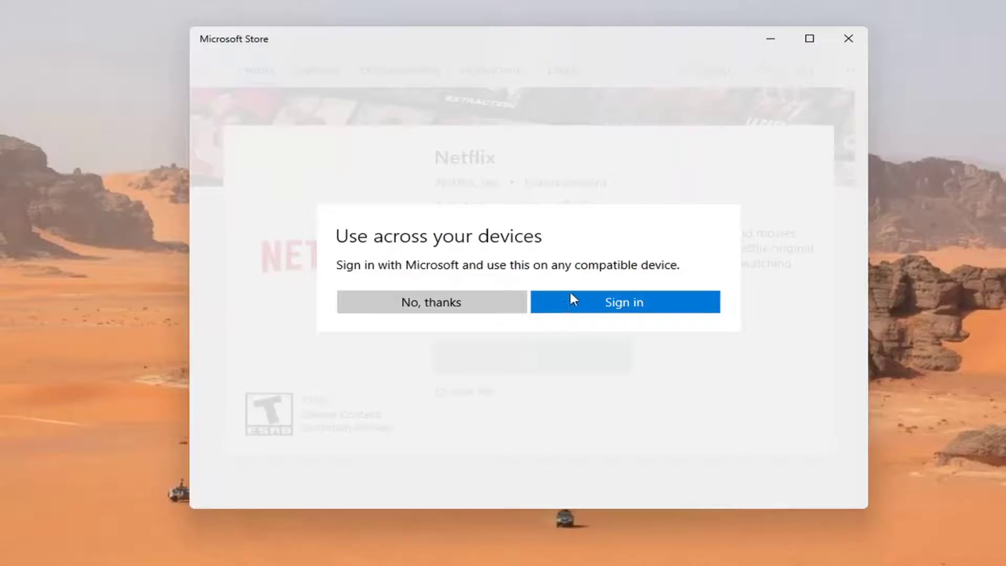
click(405, 304)
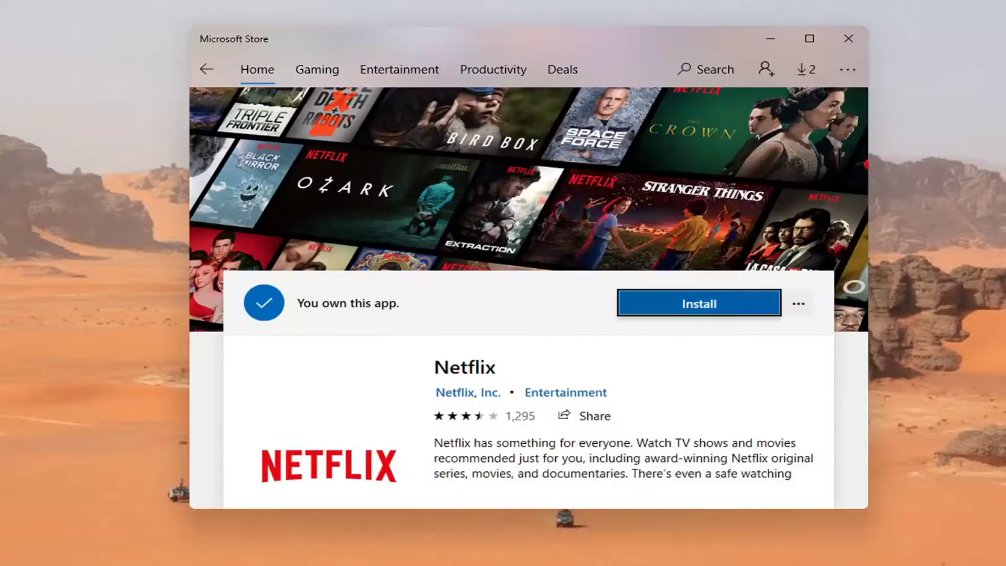
Install Netflix and wait until the Store reports it as installed
click(699, 304)
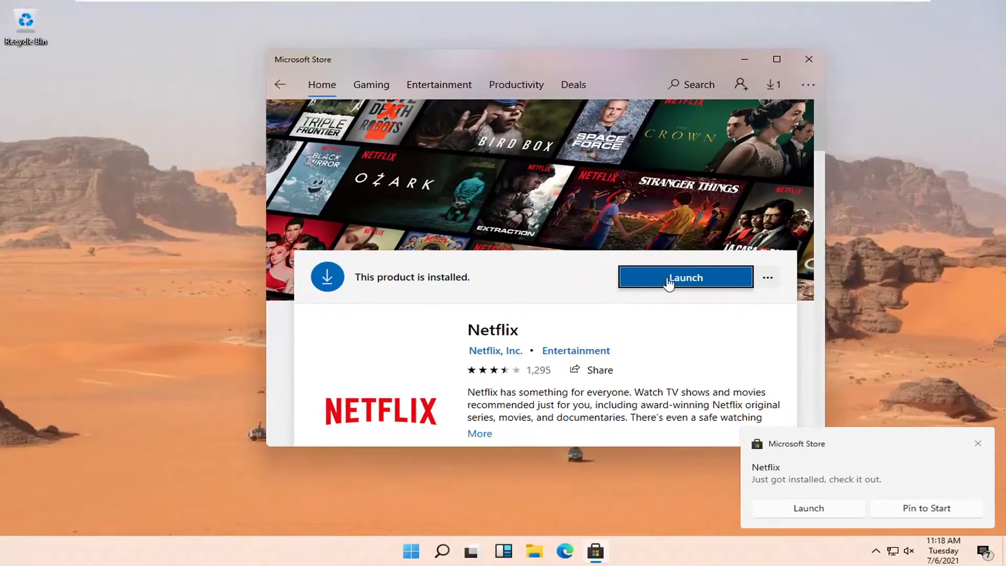
Launch Netflix and drag its splash window to the screen centre
click(678, 279)
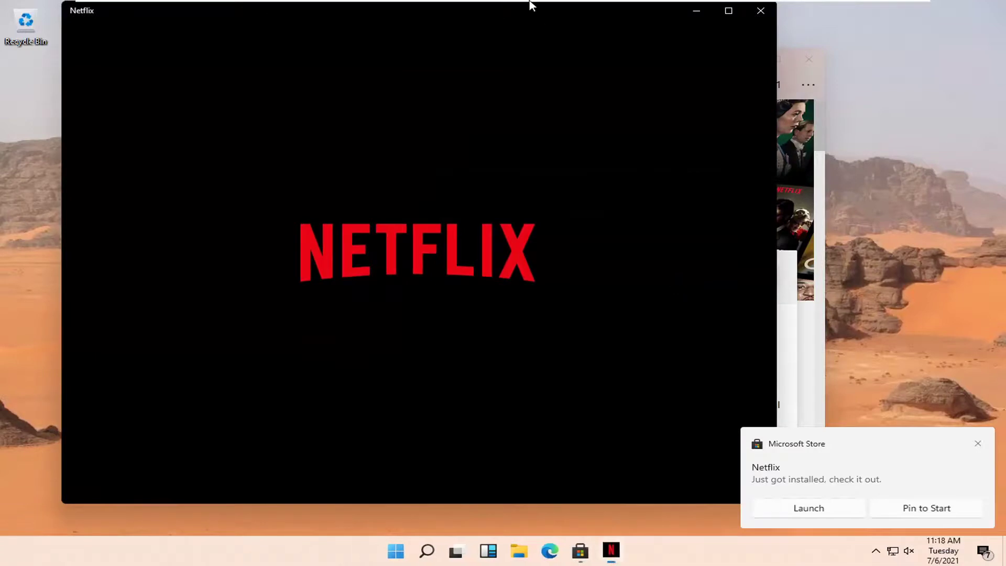
drag(511, 8, 609, 25)
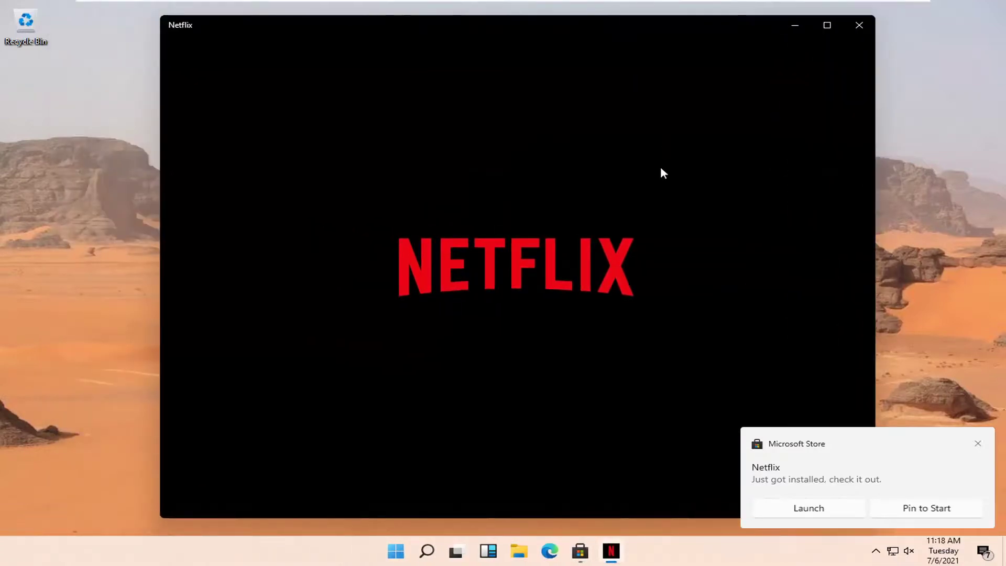